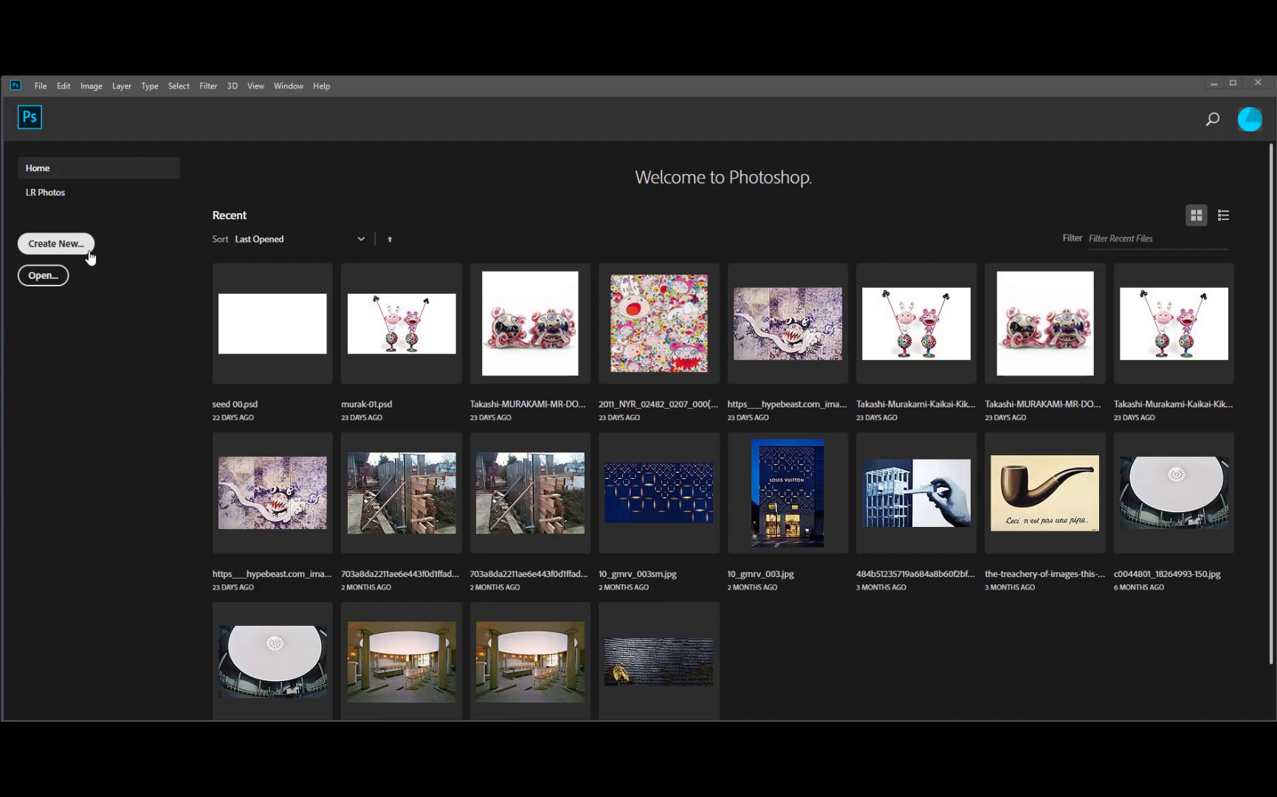
- Start a new document using the Print tab's Letter preset, turned to landscape at 11 × 8.5 in
click(88, 253)
click(38, 89)
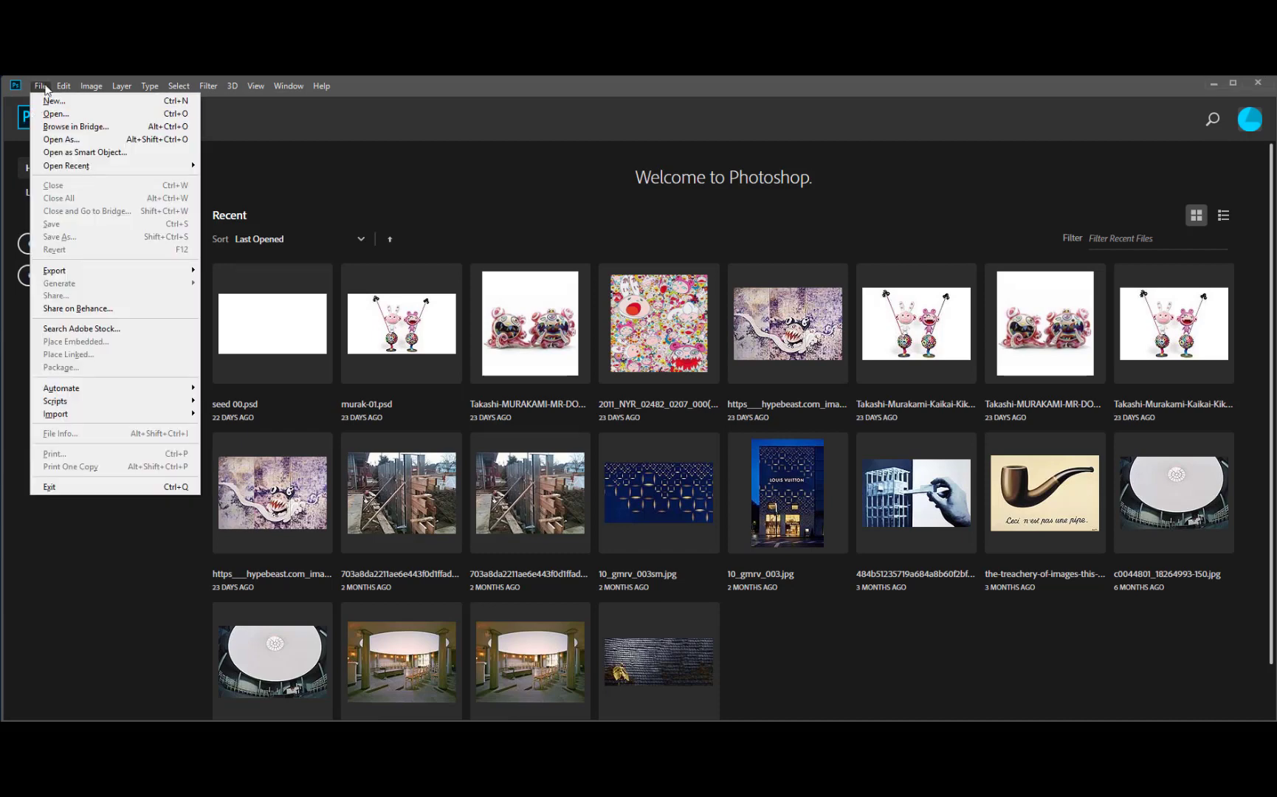
click(545, 90)
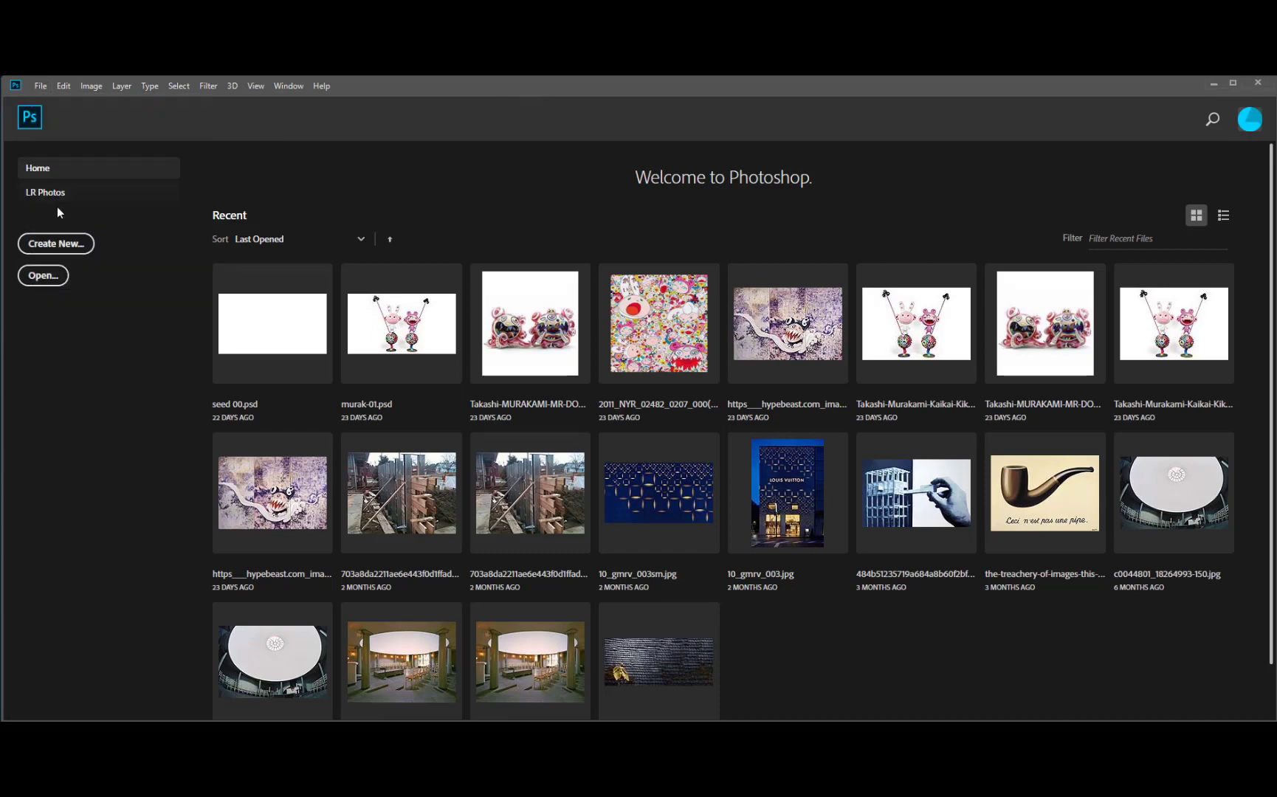
click(79, 245)
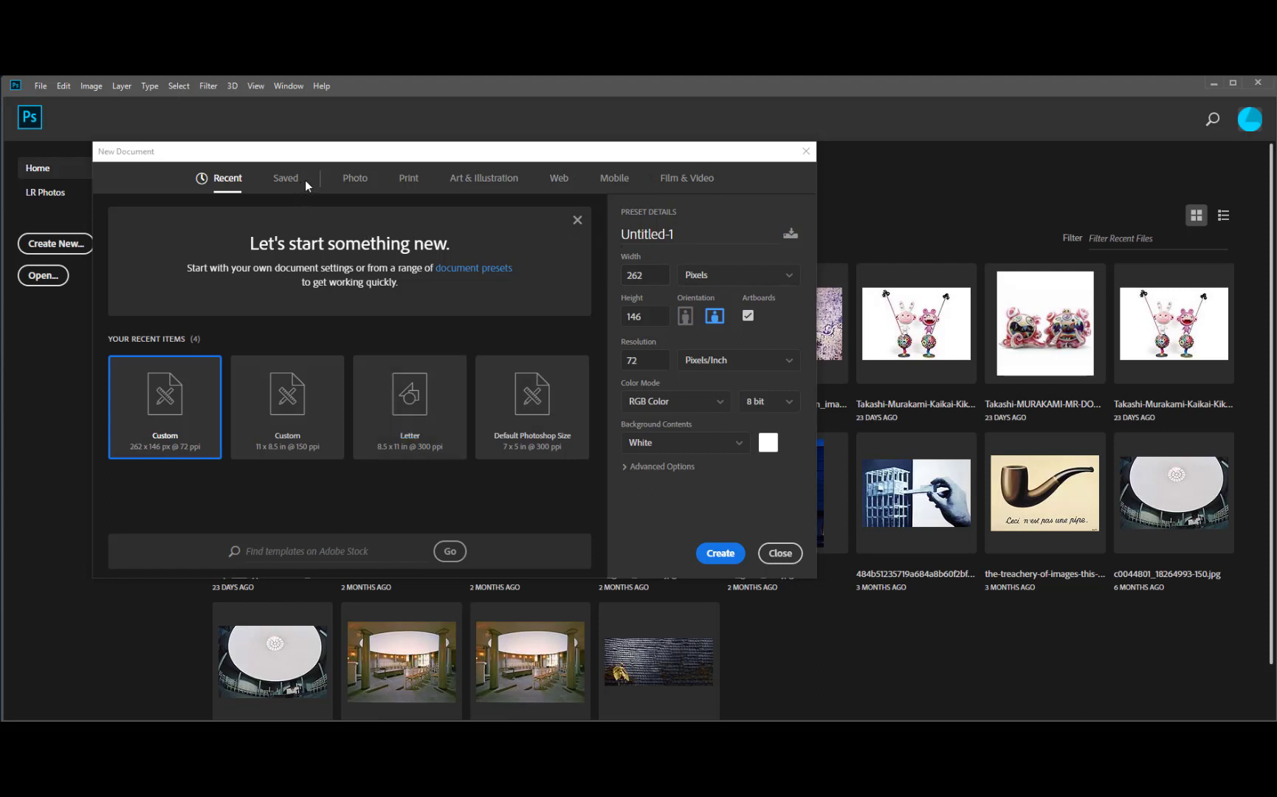
click(409, 179)
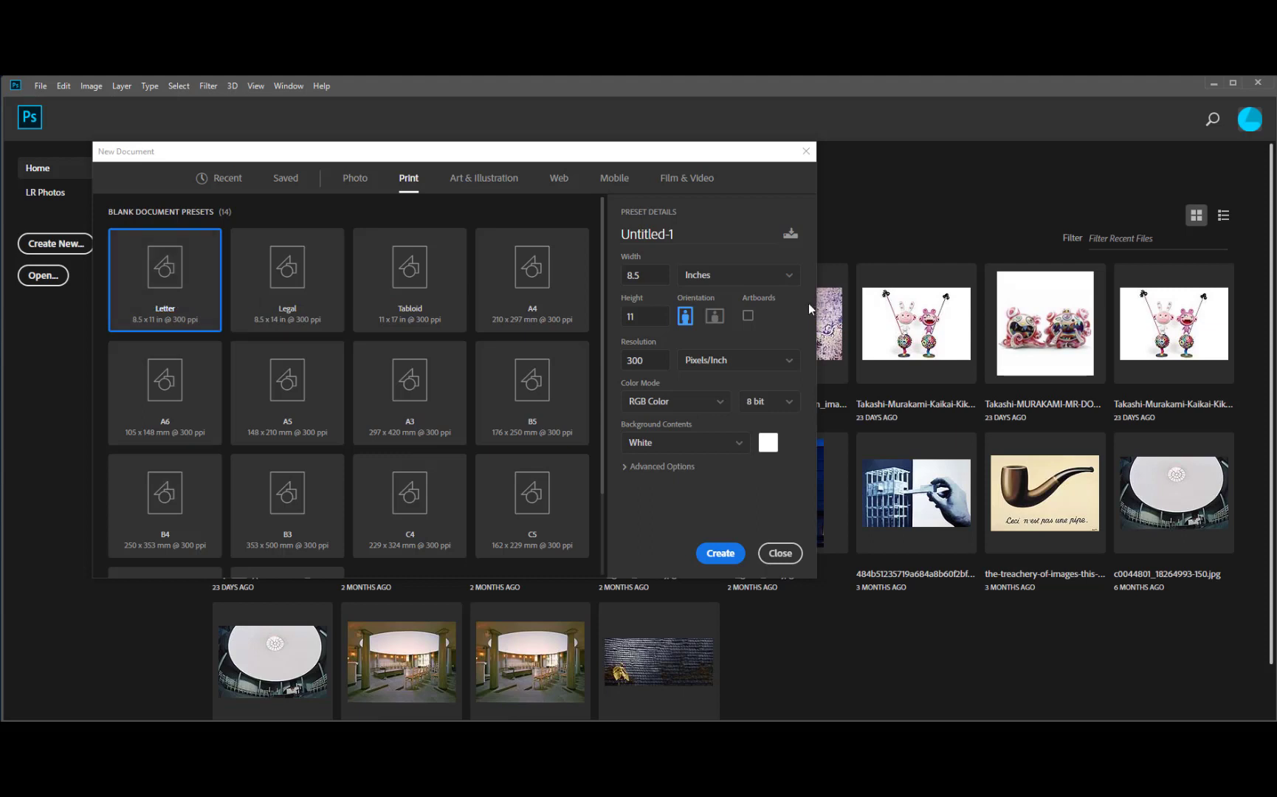
click(713, 319)
- Set resolution to 150 ppi and colour mode to CMYK Color at 16 bit
double_click(648, 360)
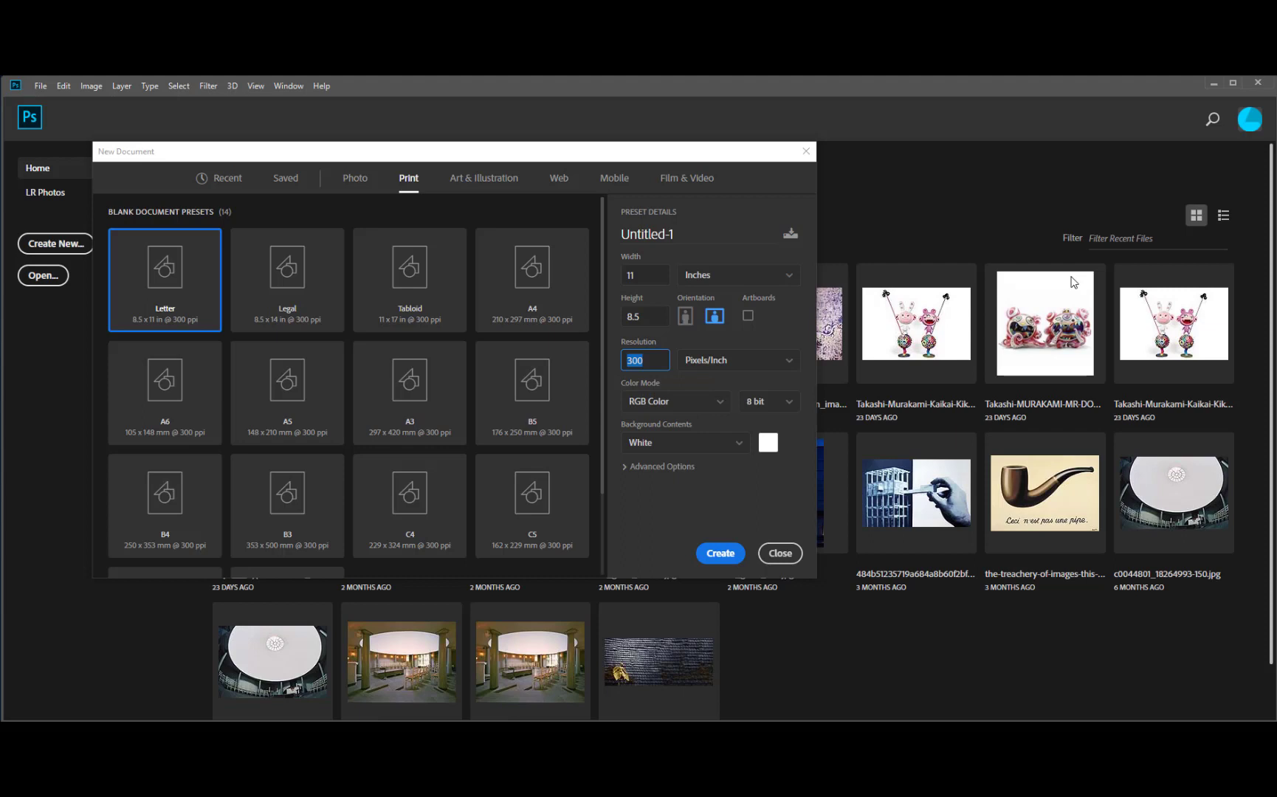
text(150)
click(722, 405)
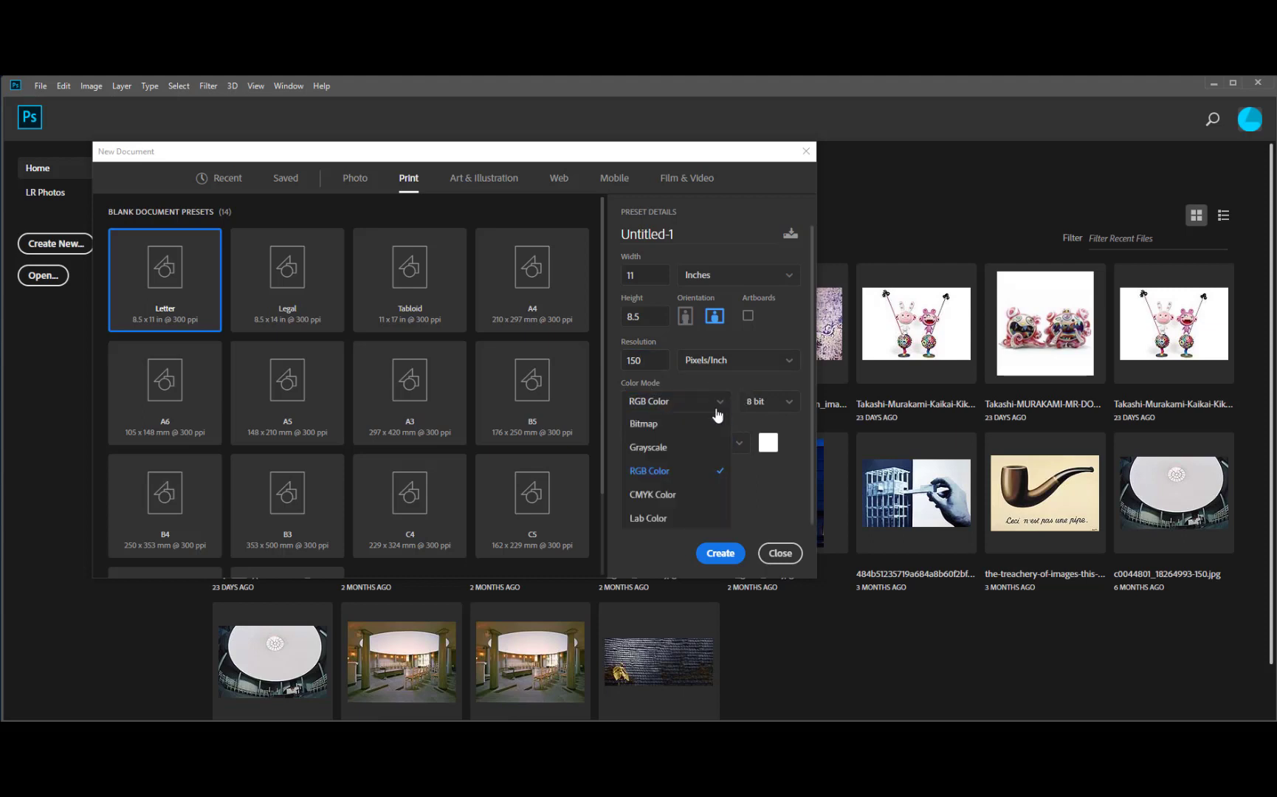
click(659, 501)
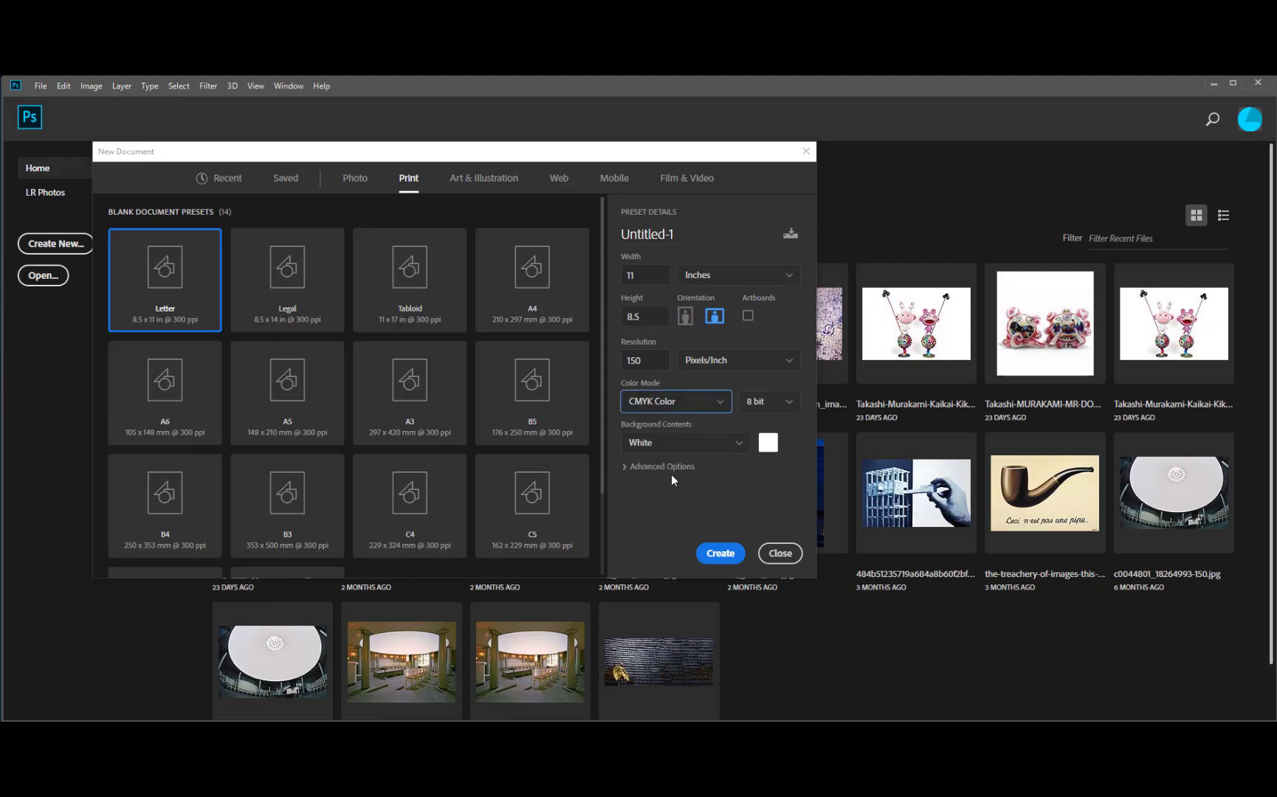
click(789, 403)
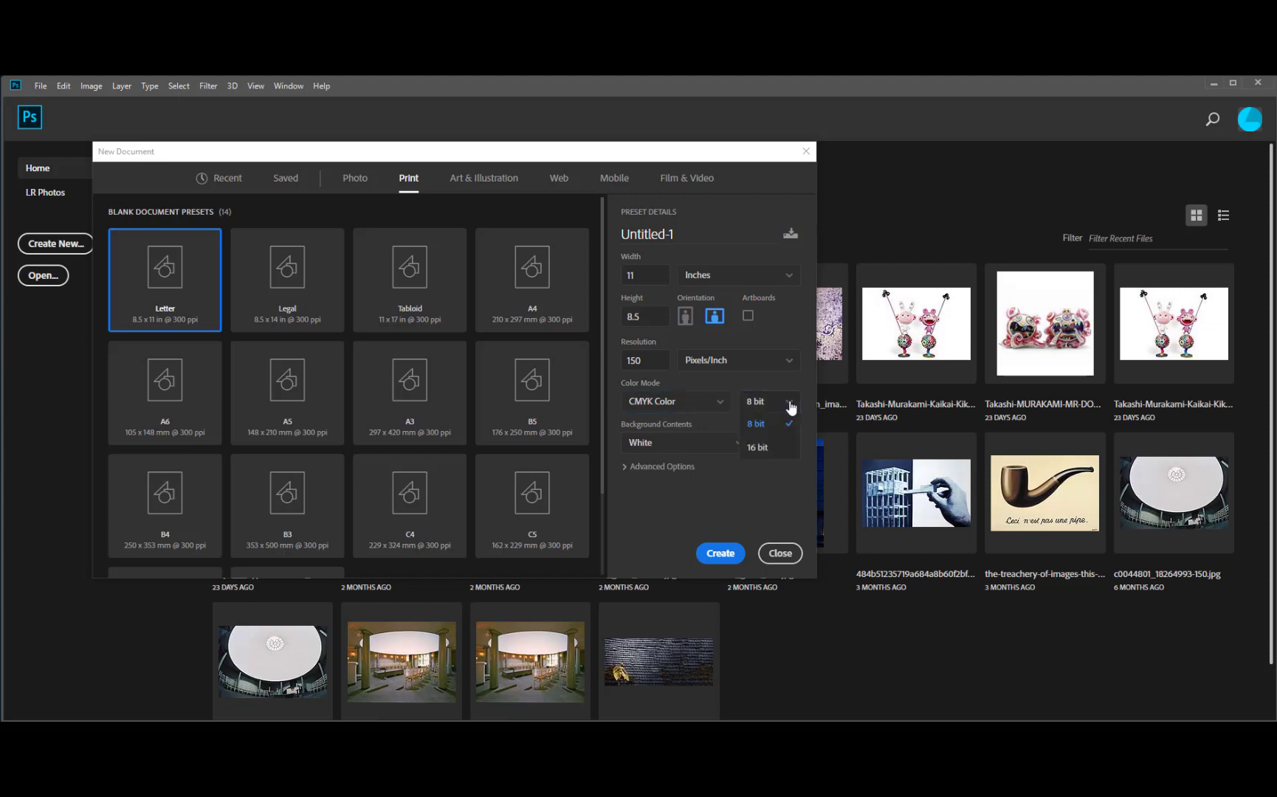
click(761, 447)
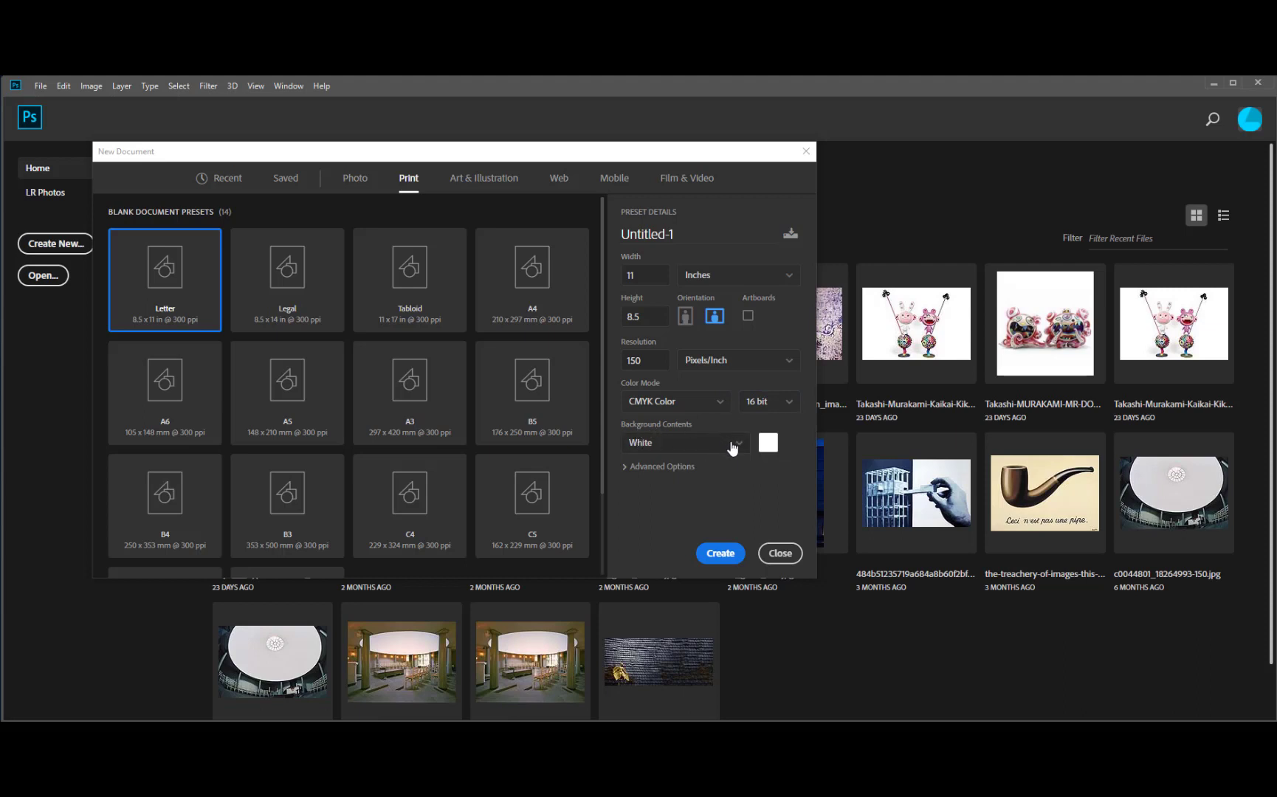
- Keep the Working CMYK colour profile under Advanced Options
click(645, 467)
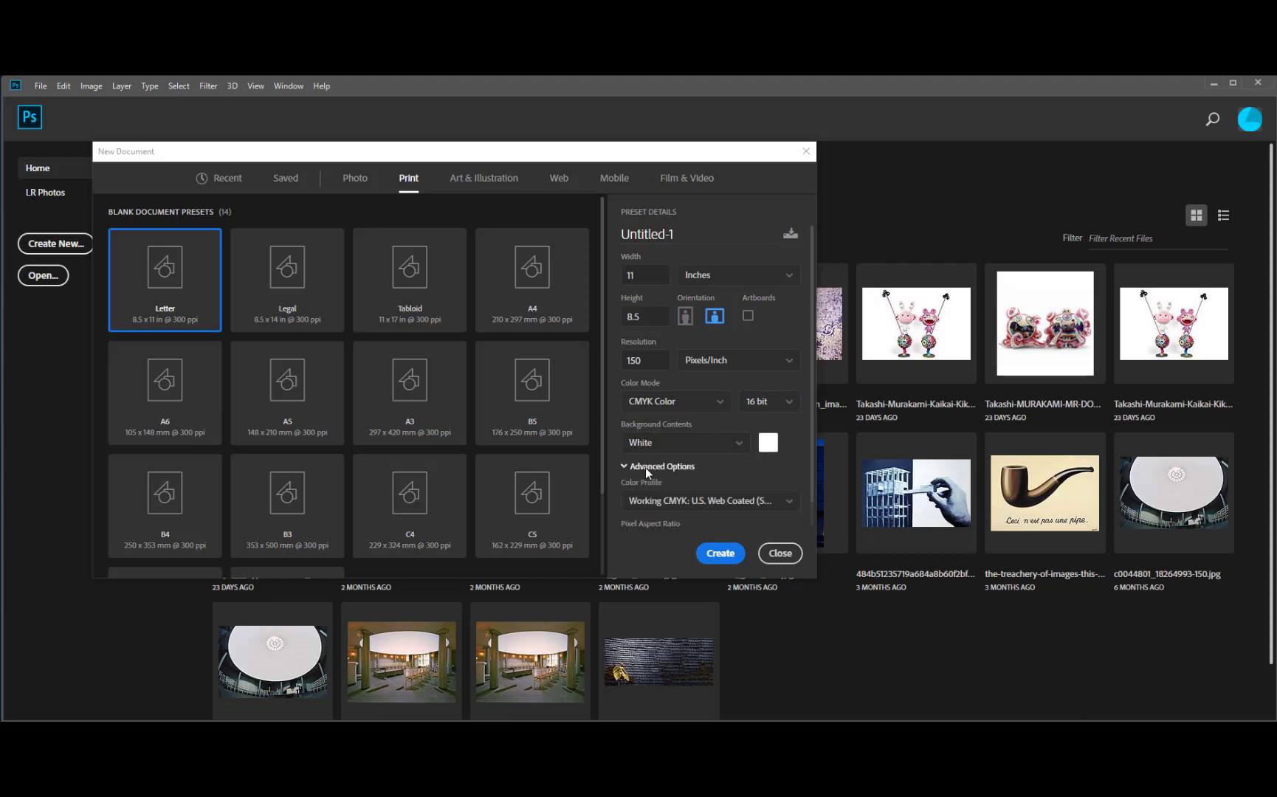
click(794, 506)
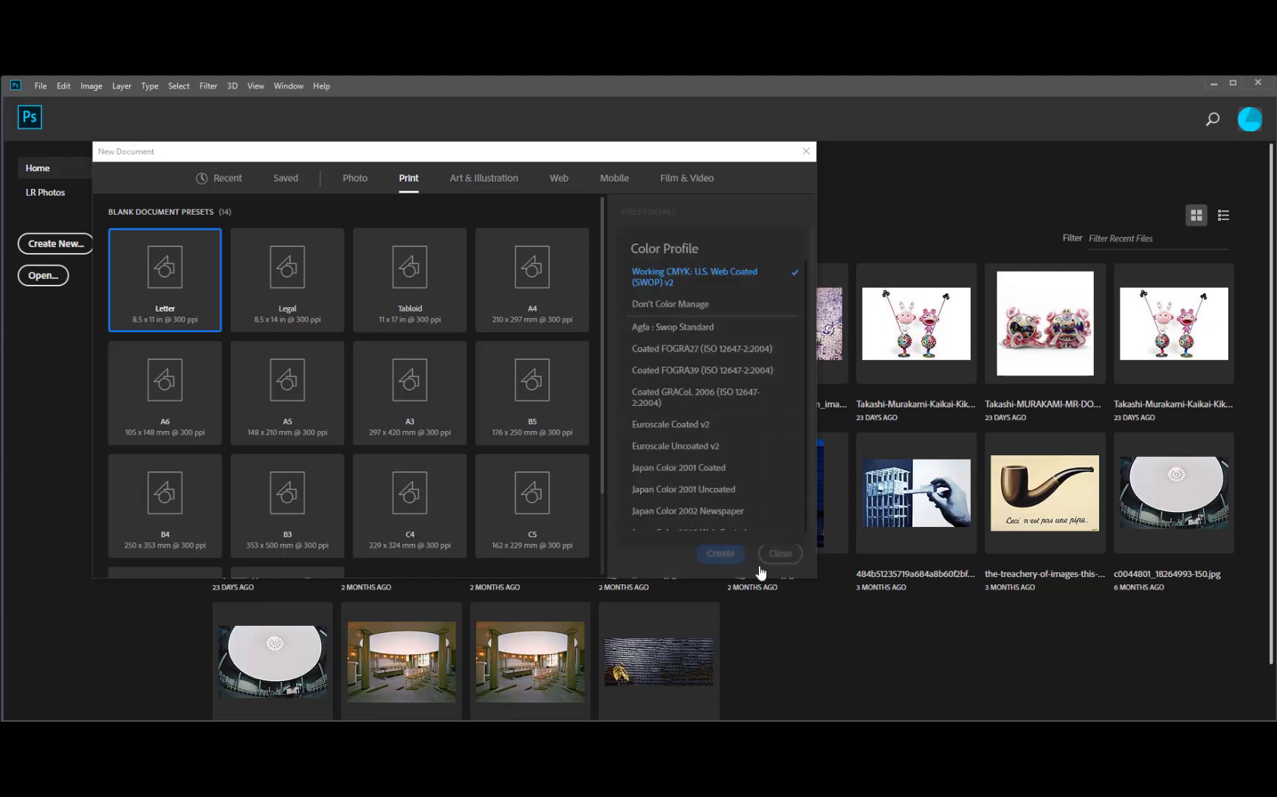
click(696, 267)
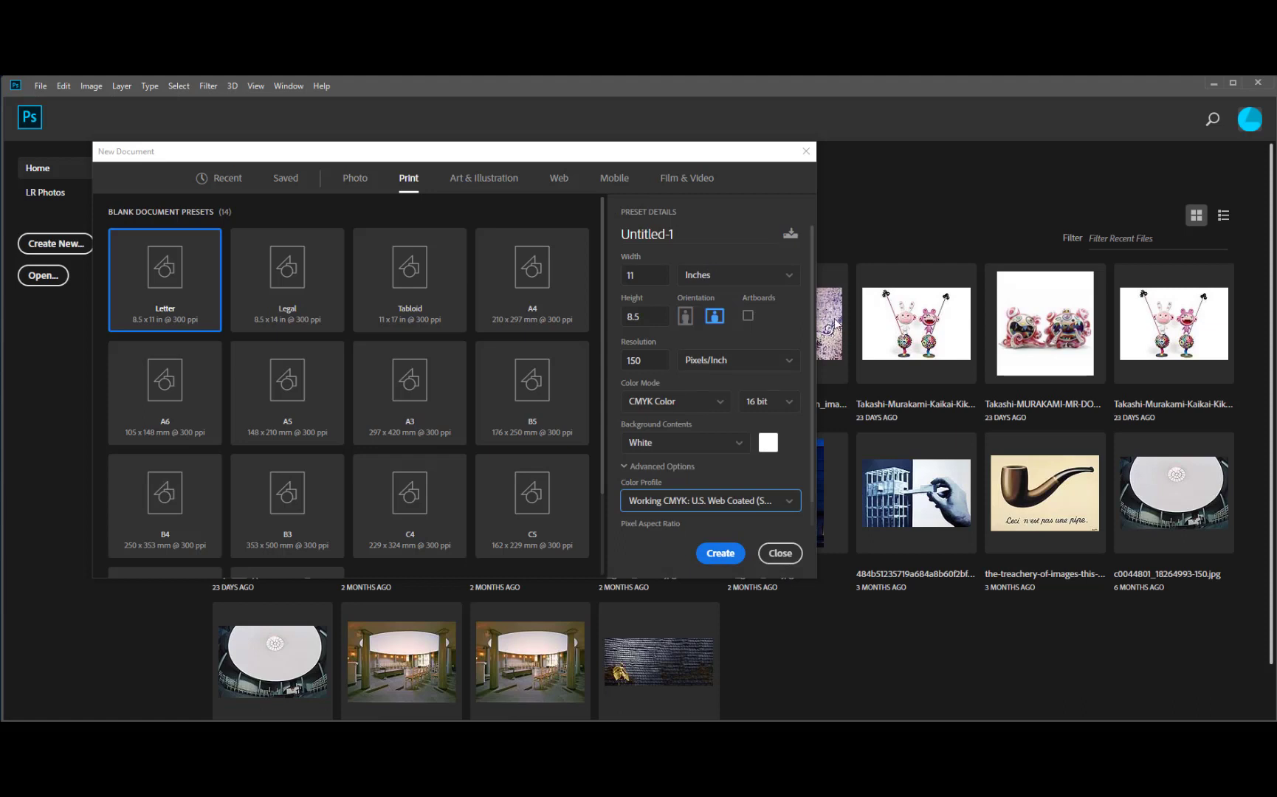
mouse_move(808, 305)
mouse_down()
mouse_move(811, 400)
mouse_move(788, 289)
mouse_up()
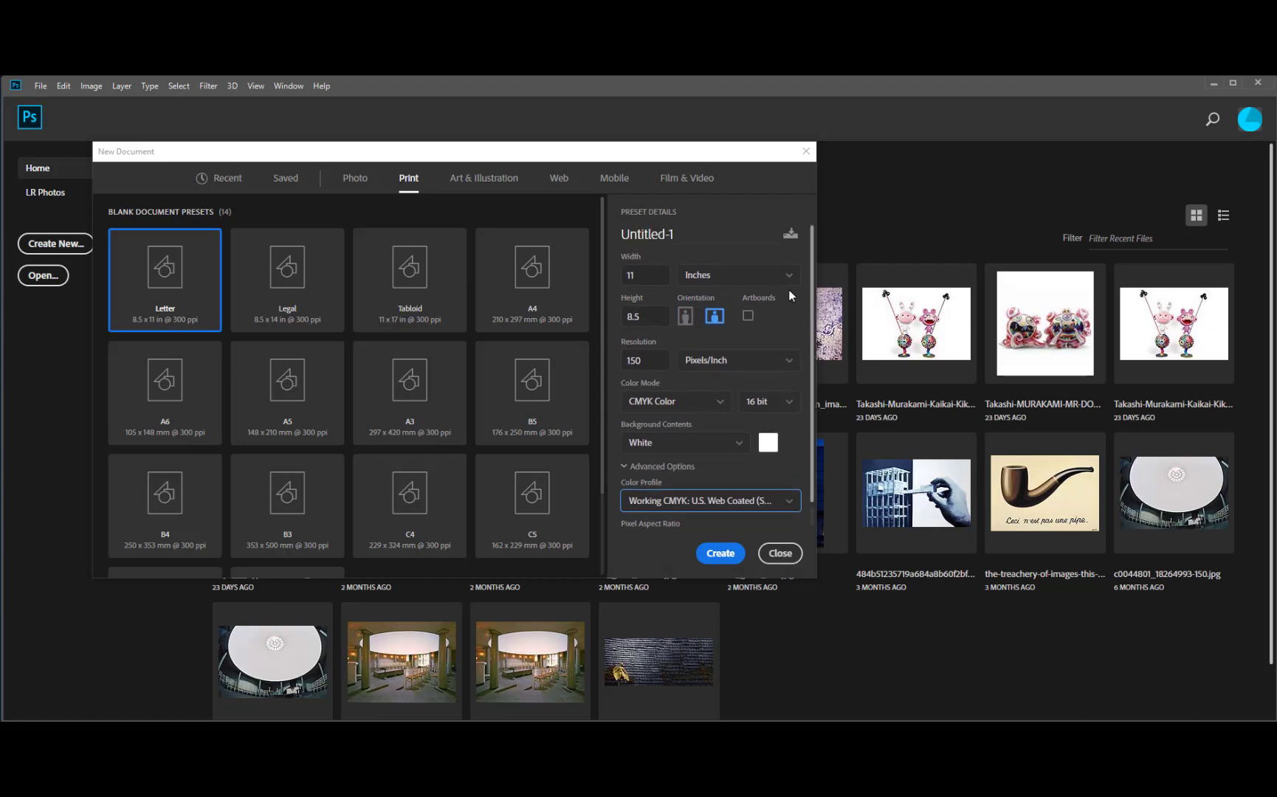
- Rename Untitled-1 to 'Woodland Chapel' followed by a hyphen and the person's surname
click(677, 234)
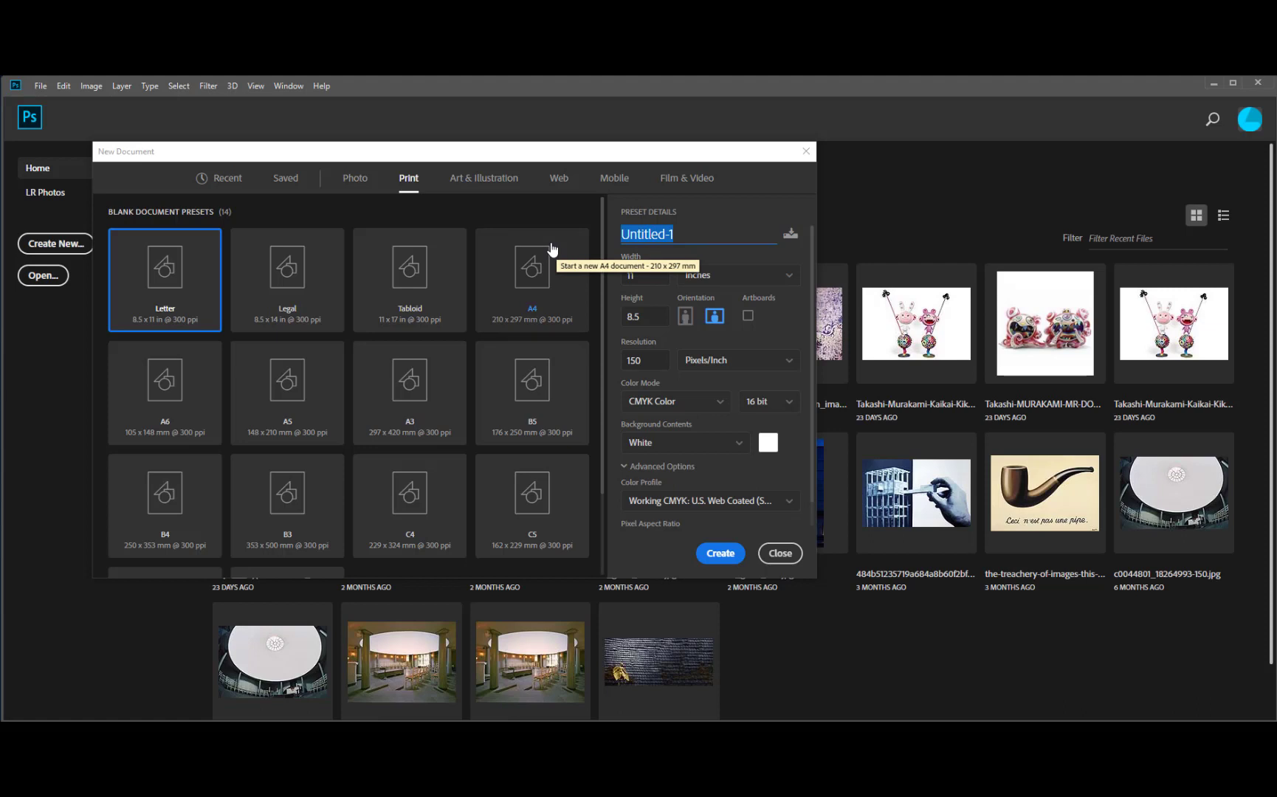
text(Wool)
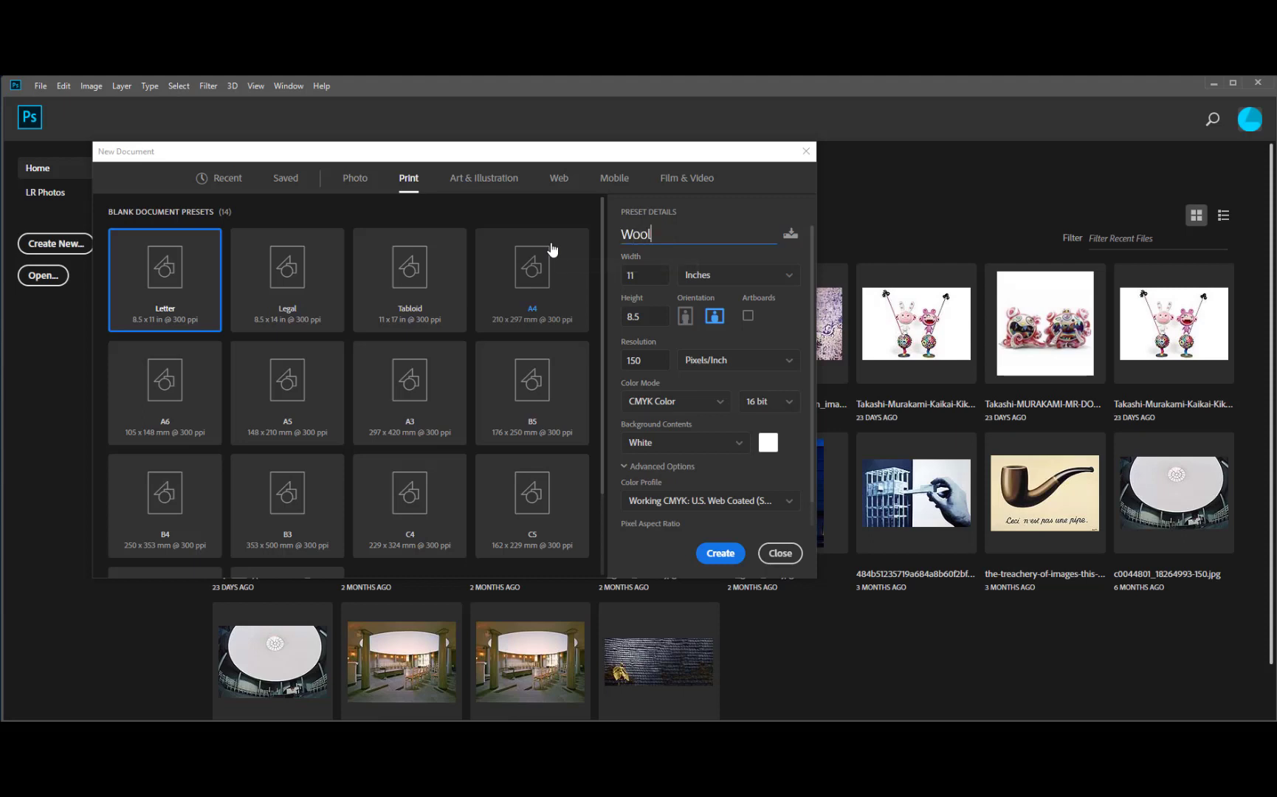
key(BackSpace)
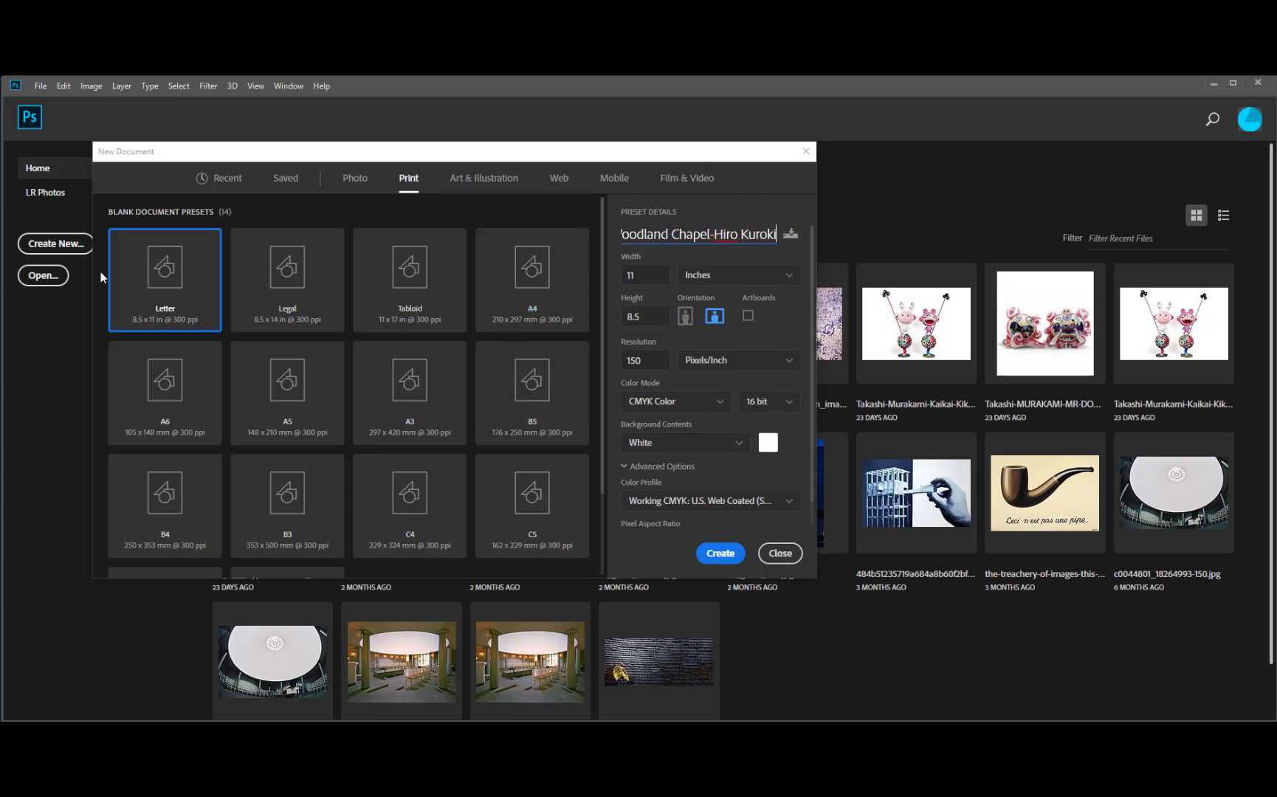
- Create the blank 11 × 8.5 in document, then try the Rectangular Marquee before returning to Move
click(729, 556)
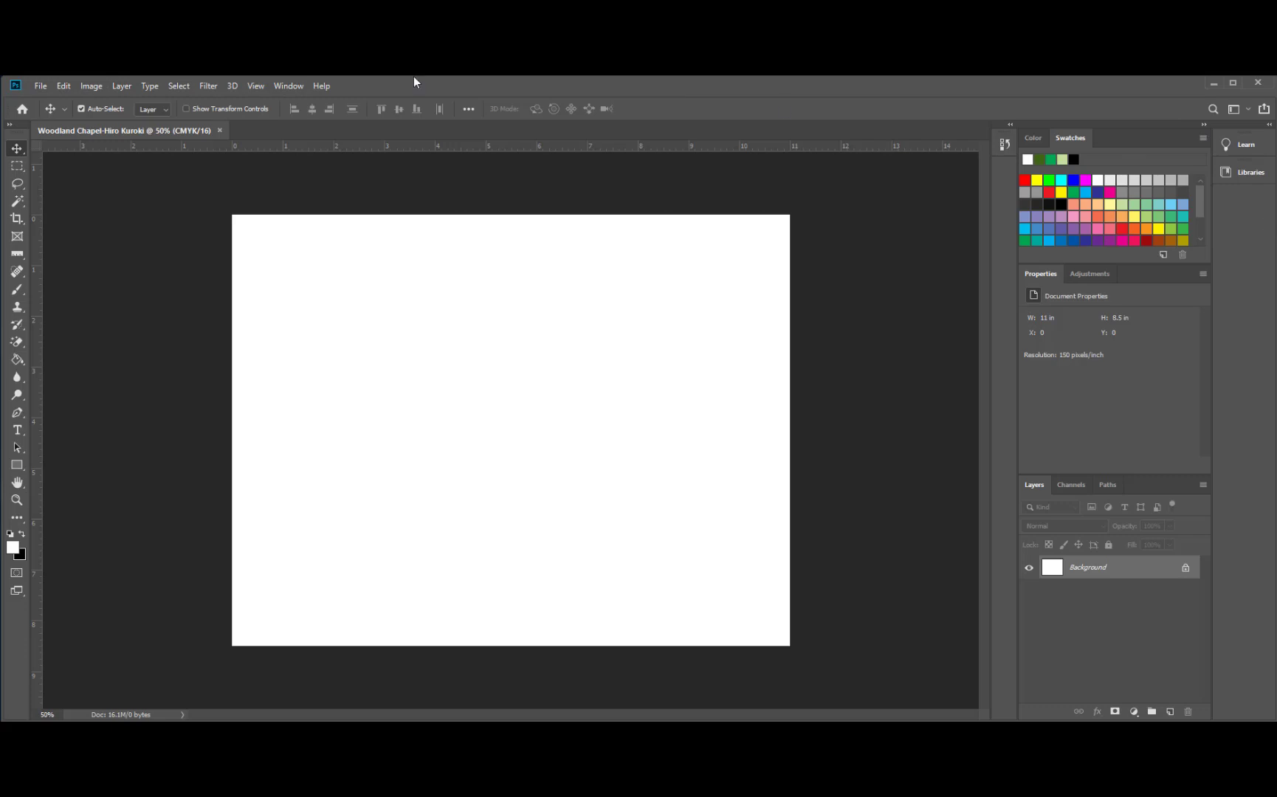
click(64, 86)
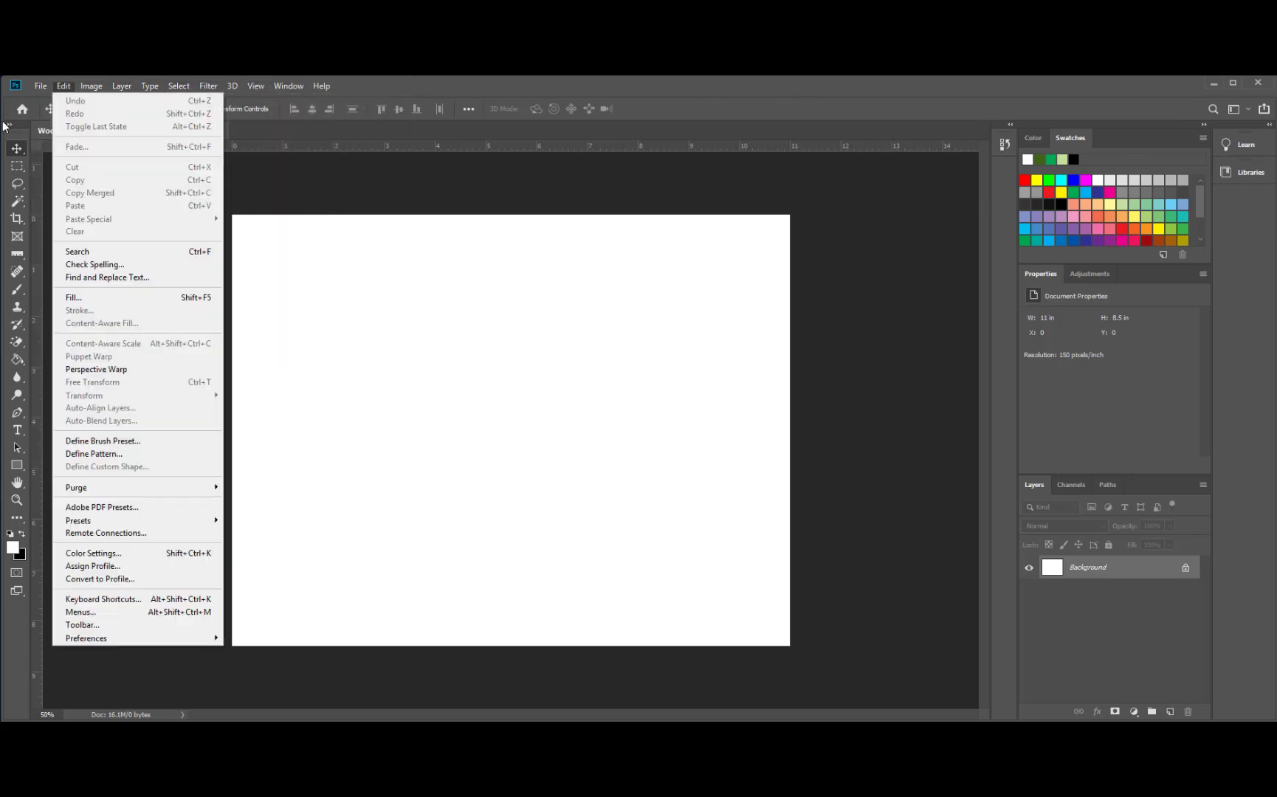
mouse_move(289, 87)
click(424, 84)
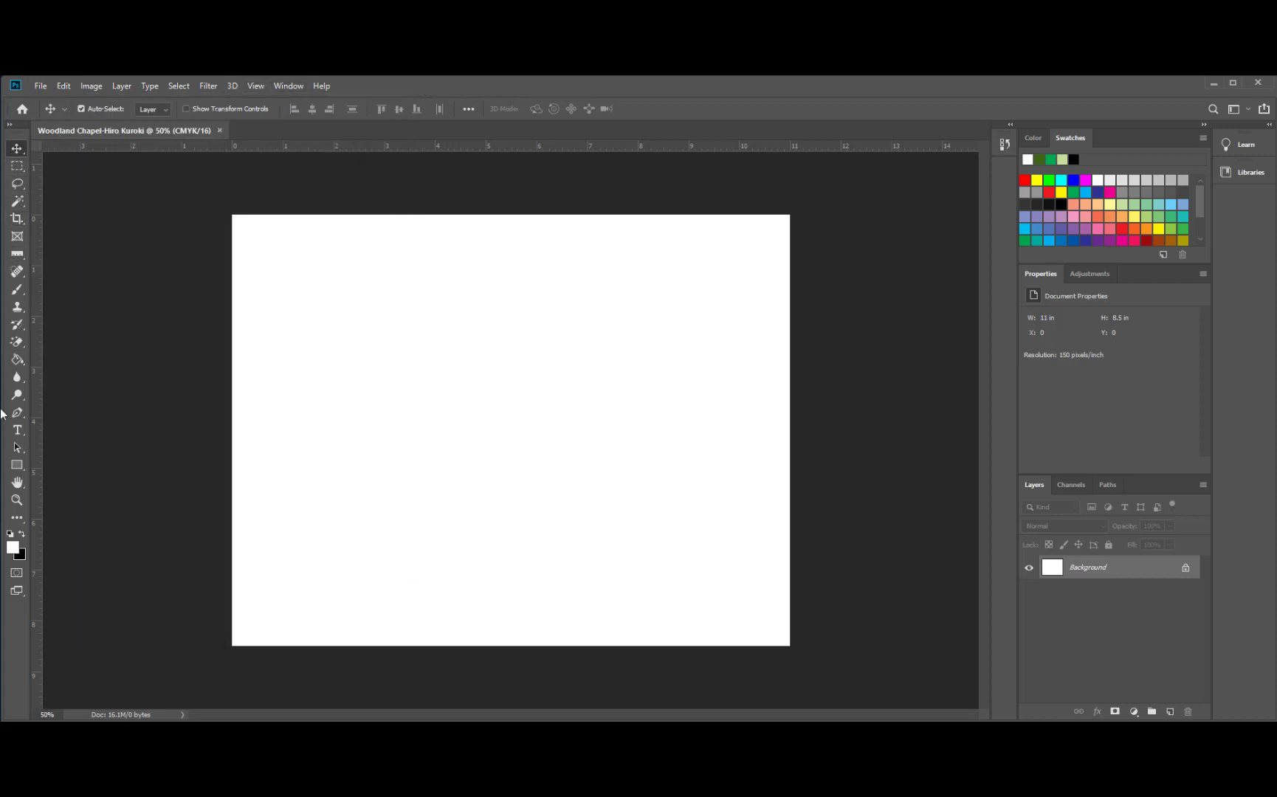
click(16, 168)
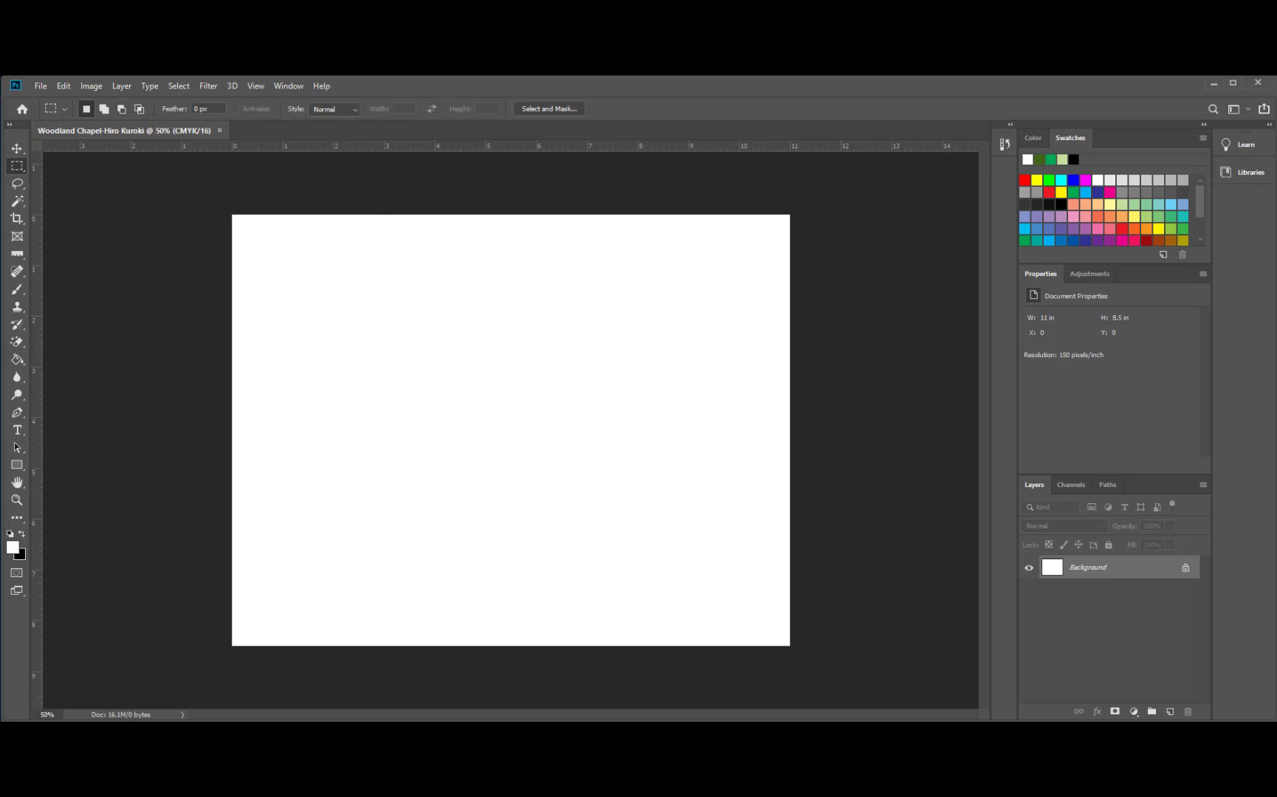
click(16, 149)
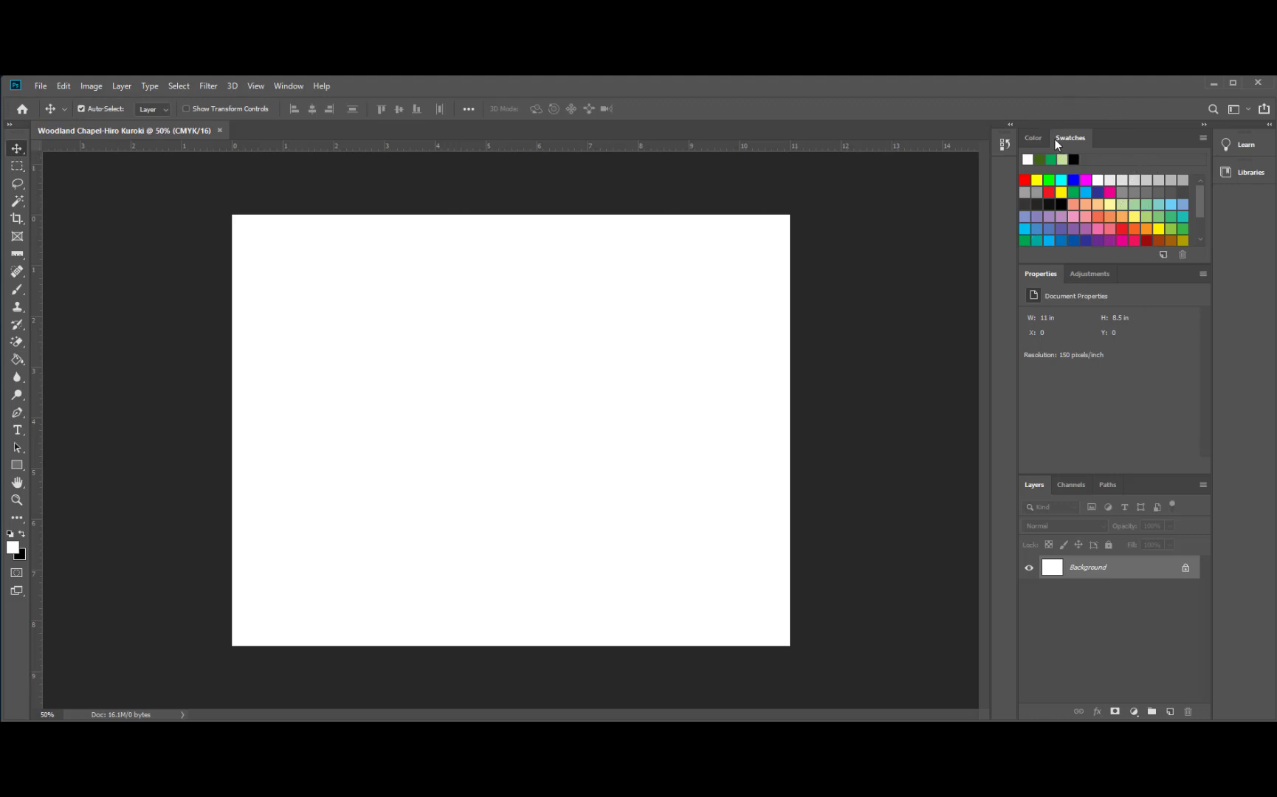
click(1034, 138)
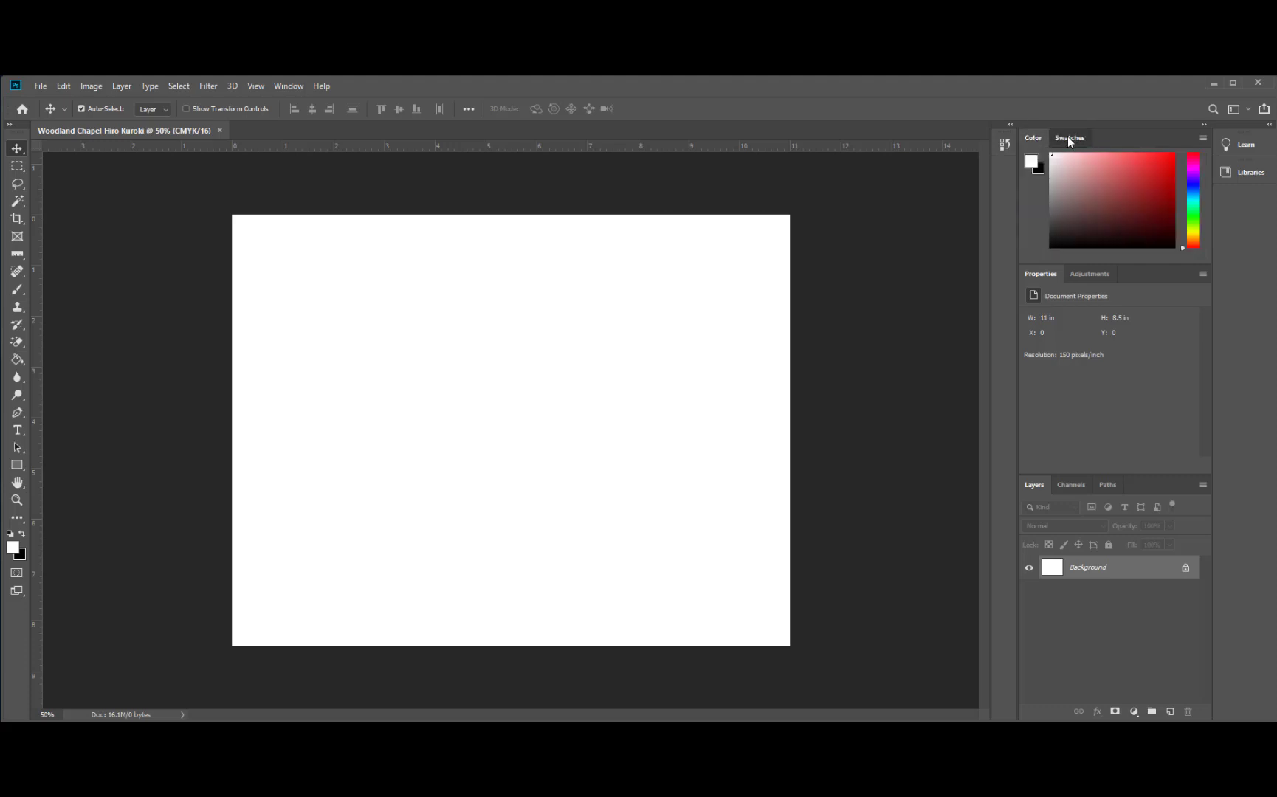
click(1068, 138)
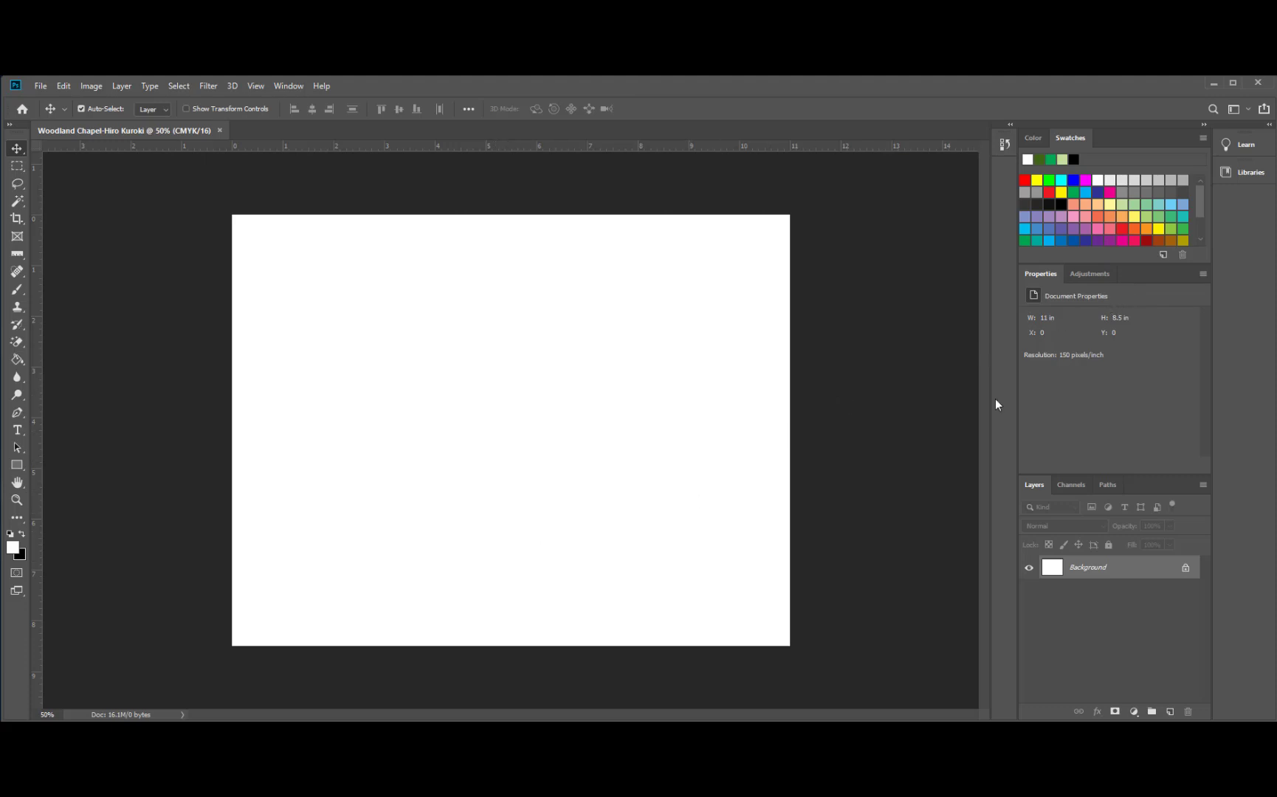
- Collapse and re-expand the panel dock and History panel, then switch to the Essentials workspace
click(1206, 127)
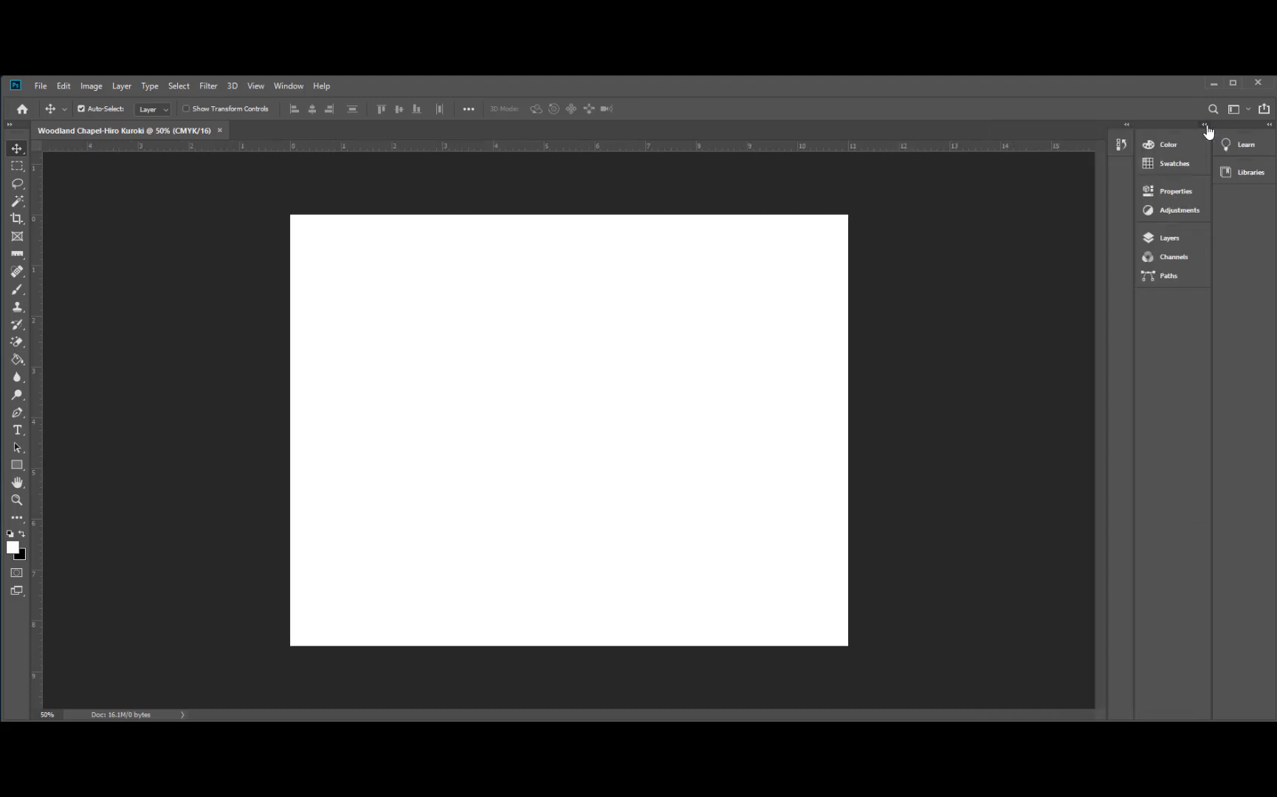
click(1205, 127)
click(1205, 126)
click(1205, 125)
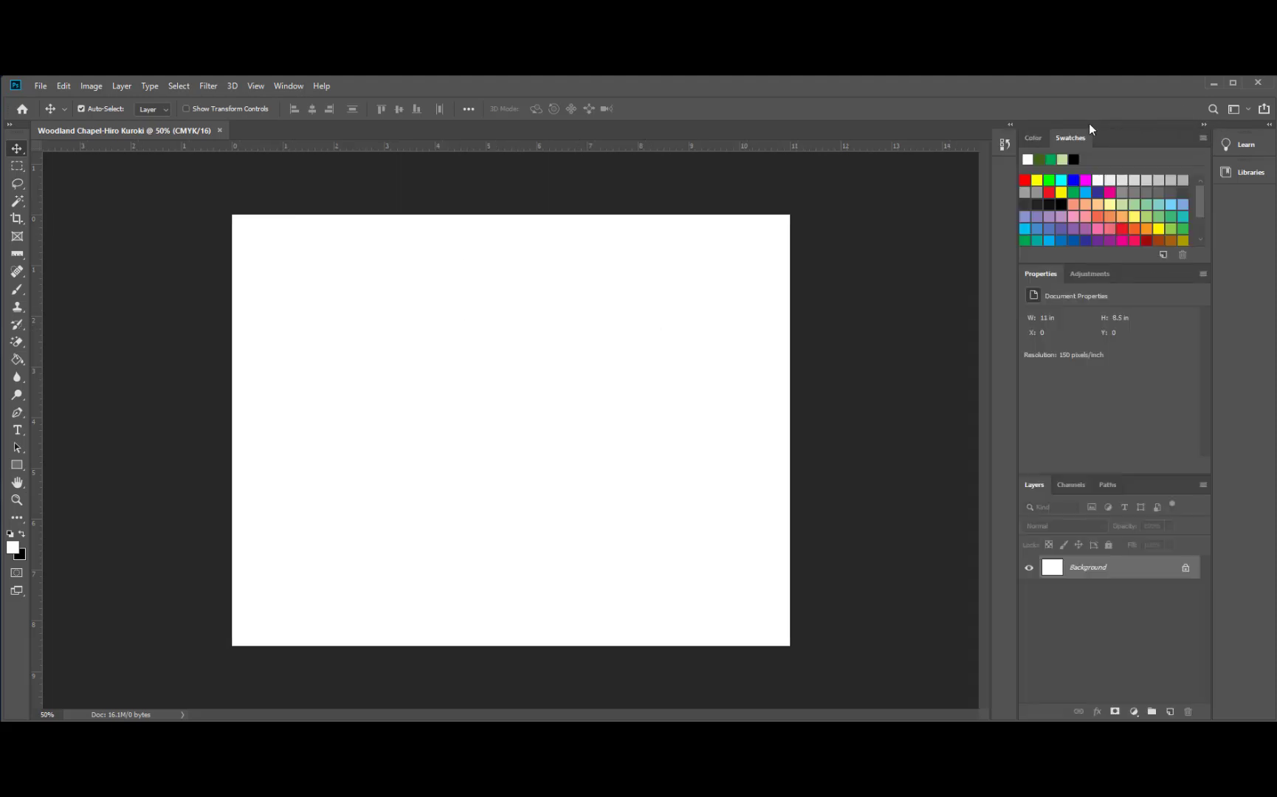
click(1009, 125)
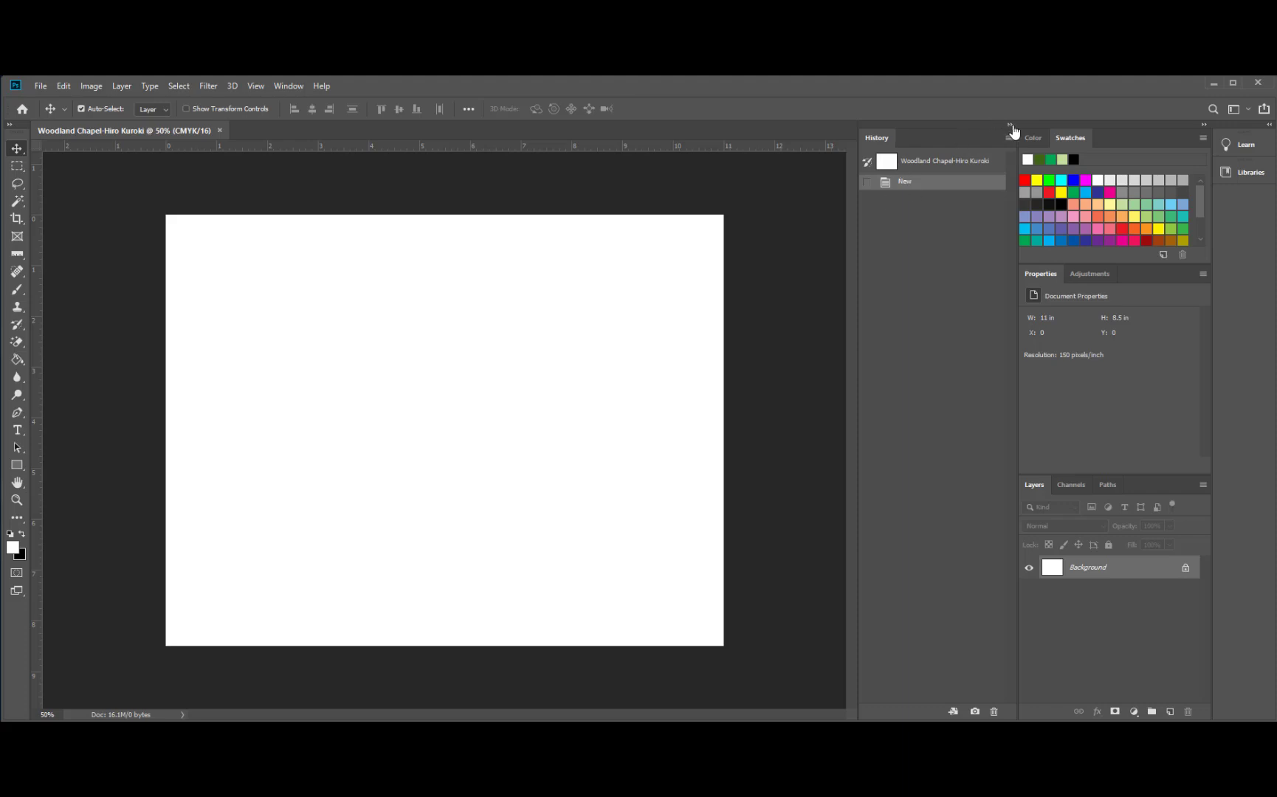
click(1011, 126)
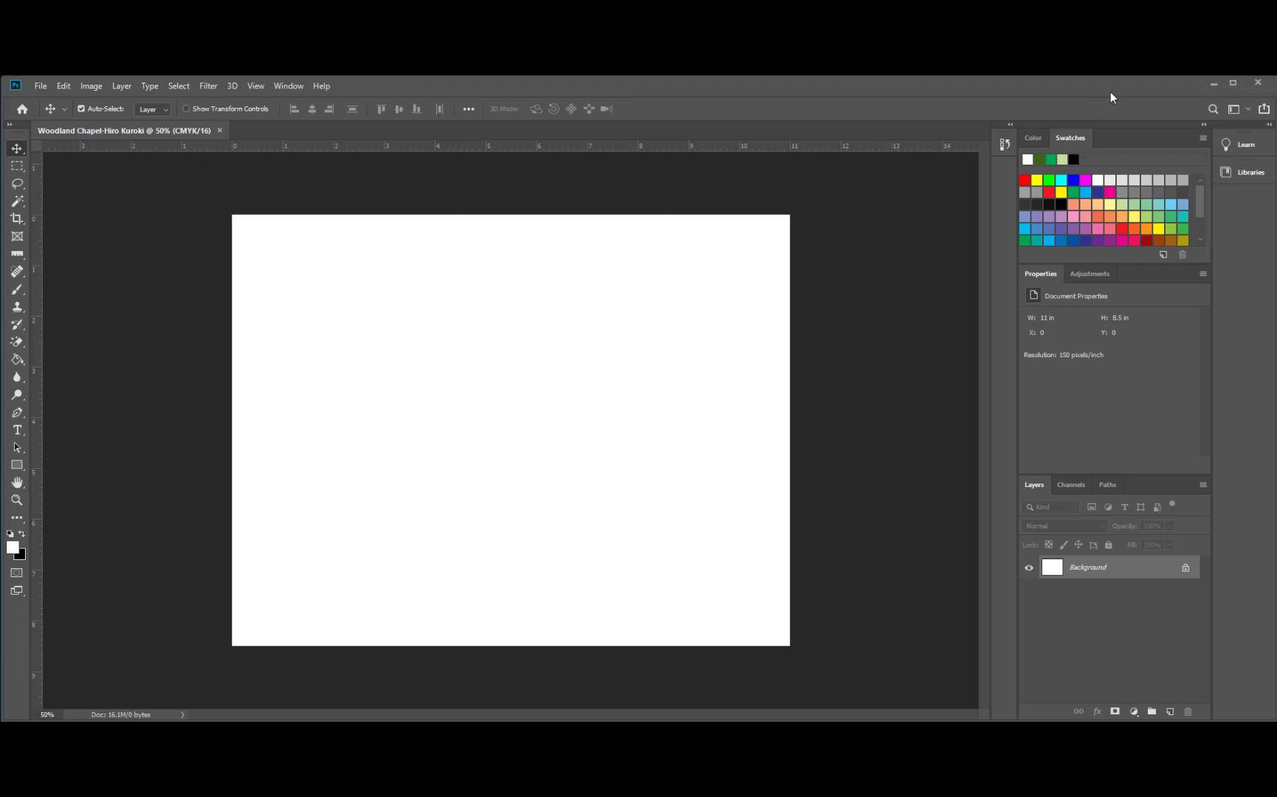
click(1247, 110)
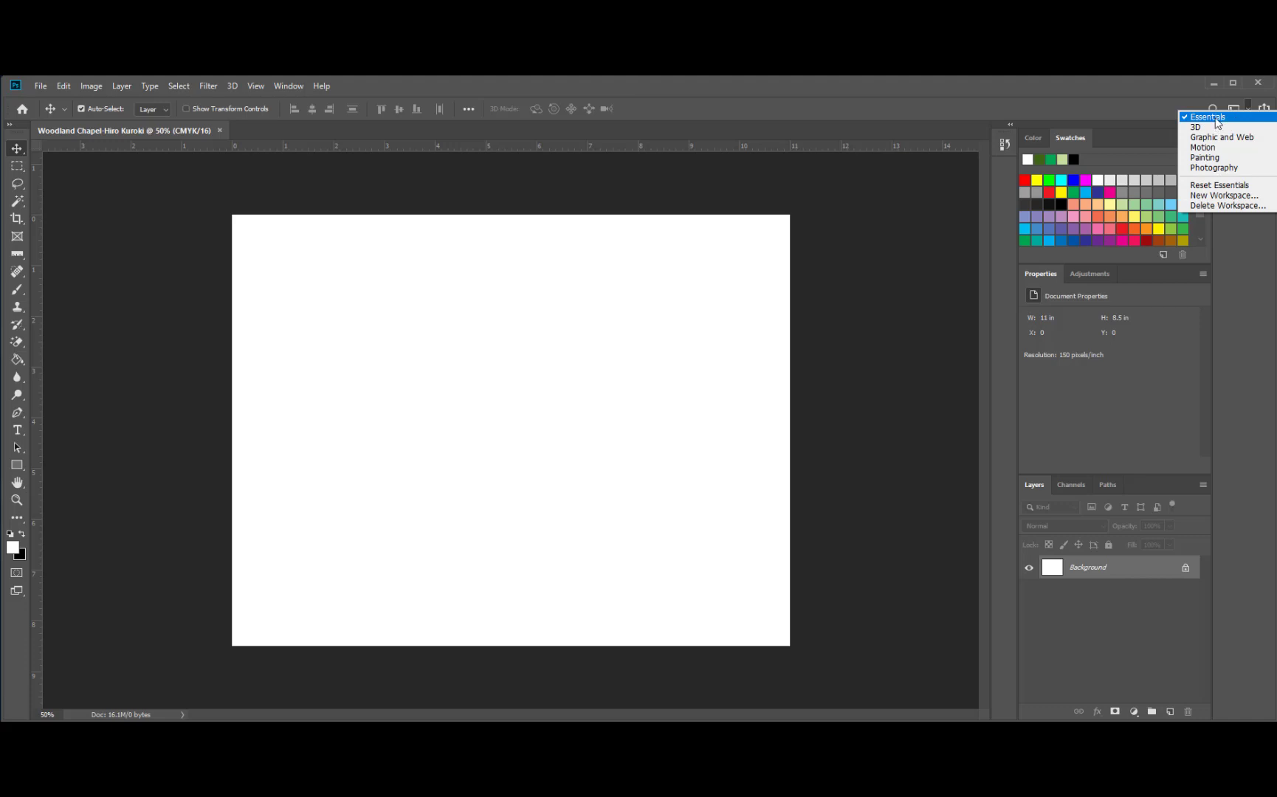
click(1216, 119)
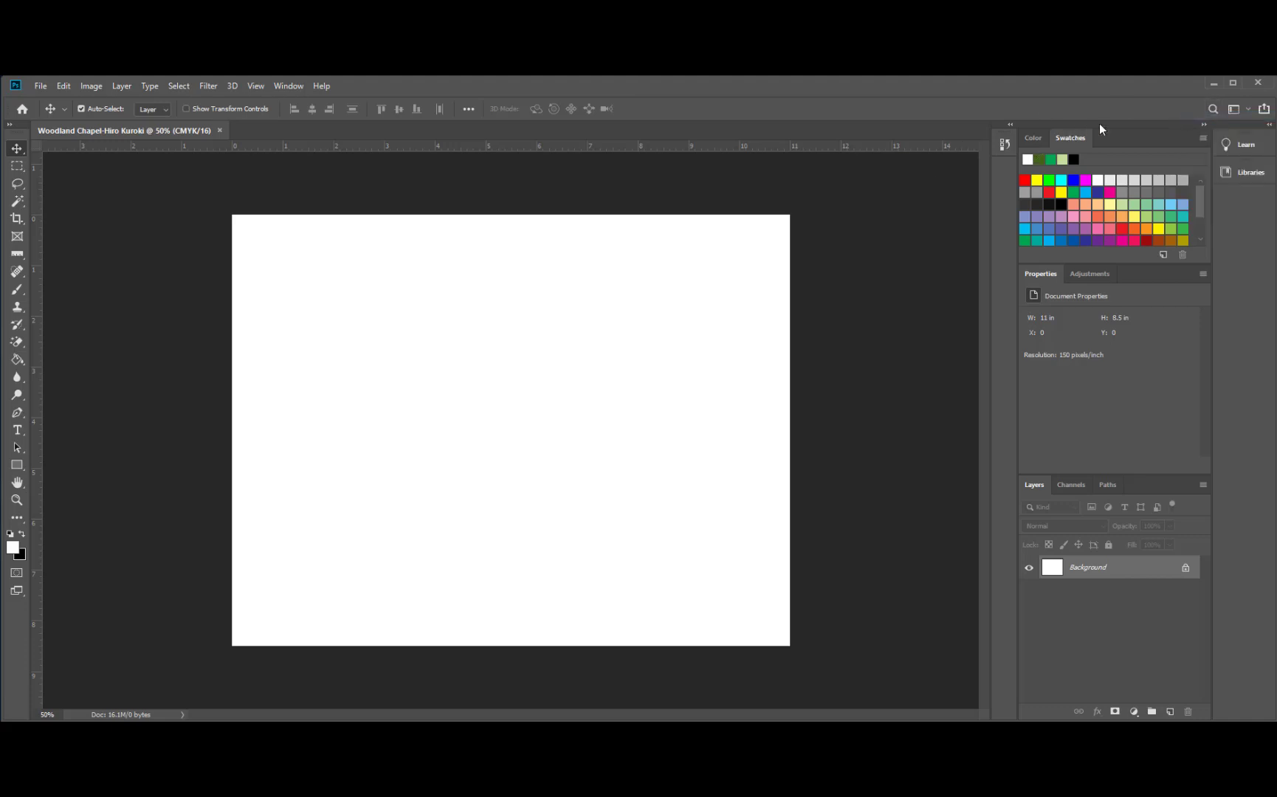